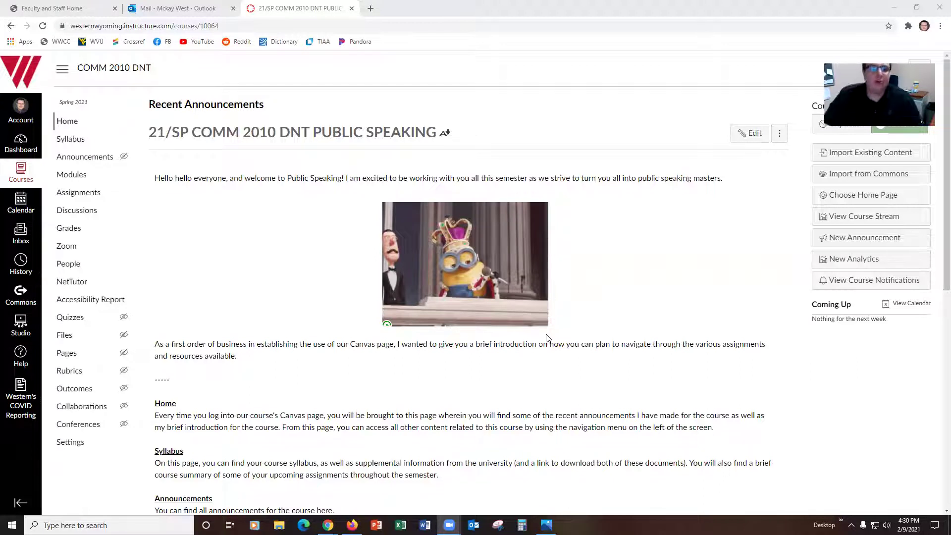
{"action": "left_click", "coordinate": [369, 9]}
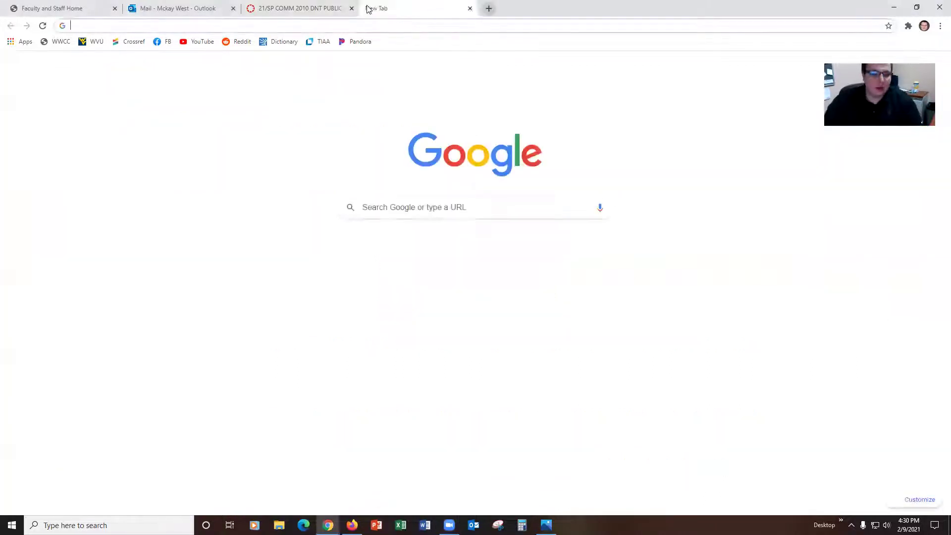
{"action": "type", "text": "goreact"}
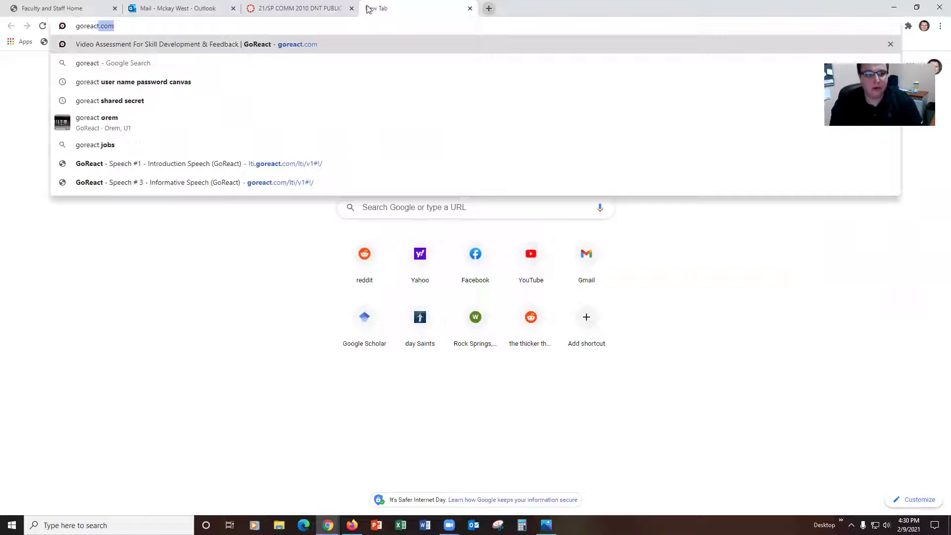
{"action": "key", "text": "Return"}
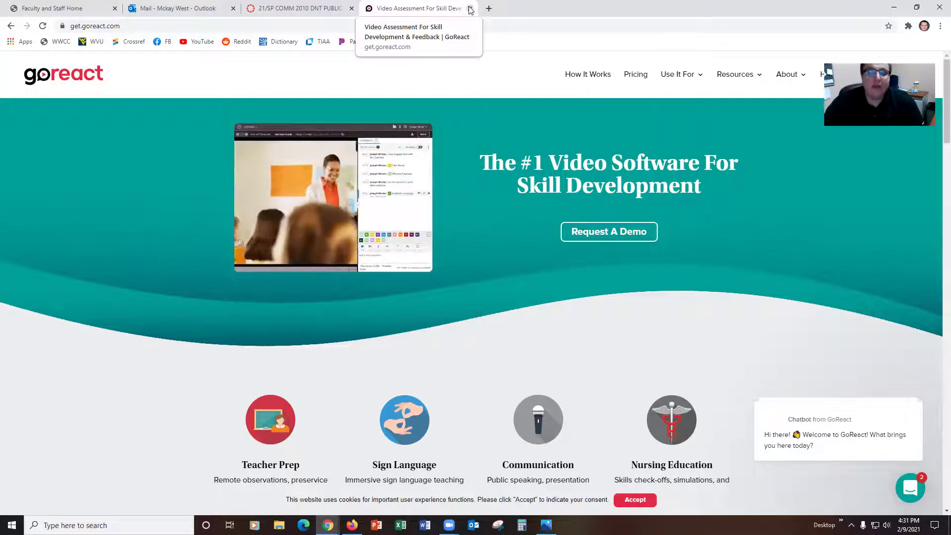
{"action": "left_click", "coordinate": [470, 9]}
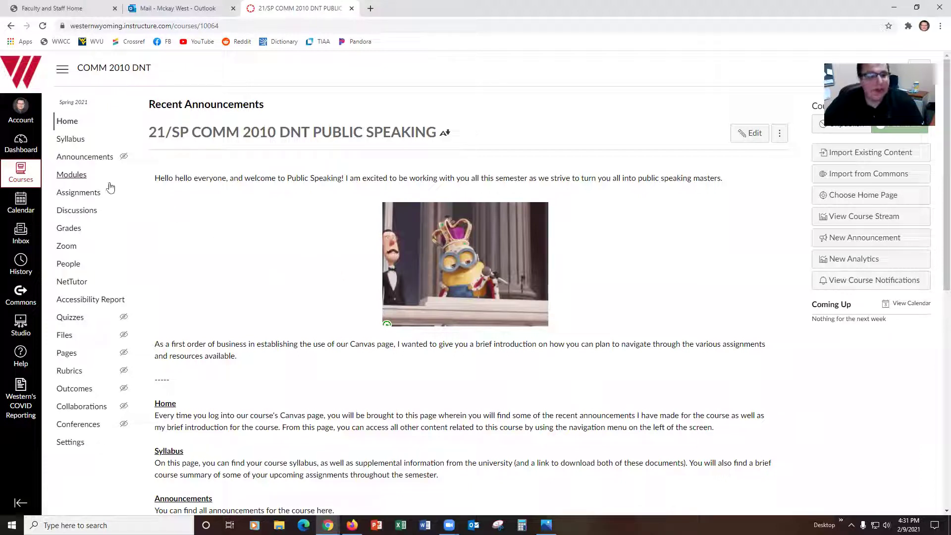
Go from Assignments to Modules, expand Speech #1, and bring up its GoReact link's menu
{"action": "left_click", "coordinate": [75, 196]}
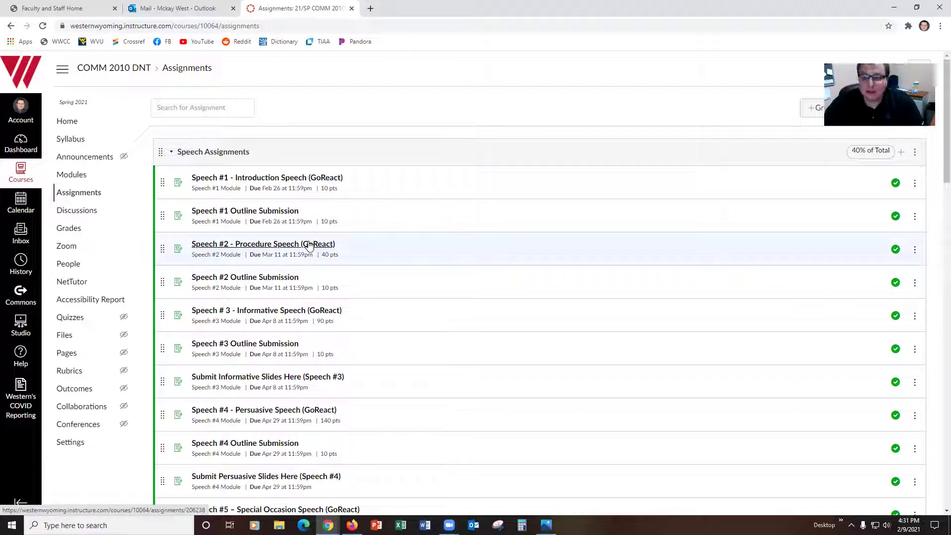
{"action": "left_click", "coordinate": [82, 177]}
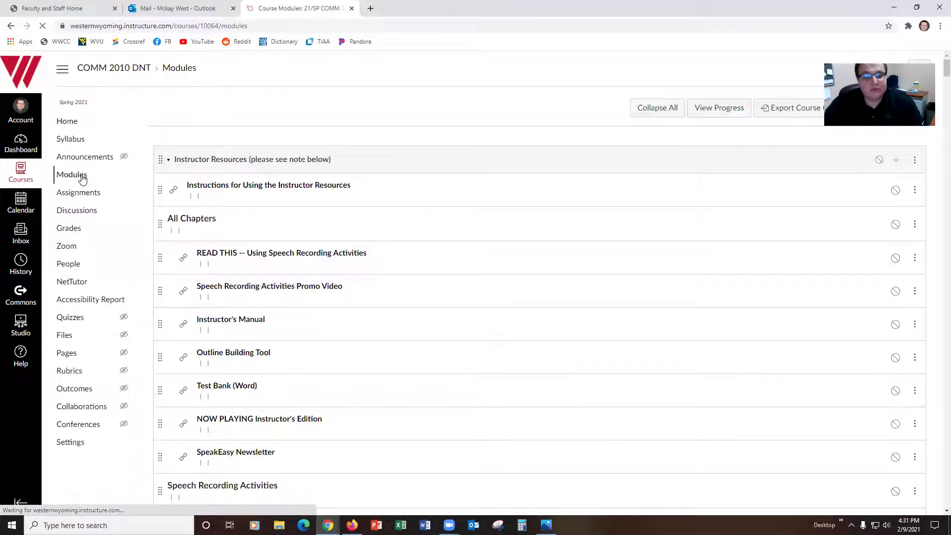
{"action": "scroll", "coordinate": [292, 270], "scroll_direction": "down", "scroll_amount": 5}
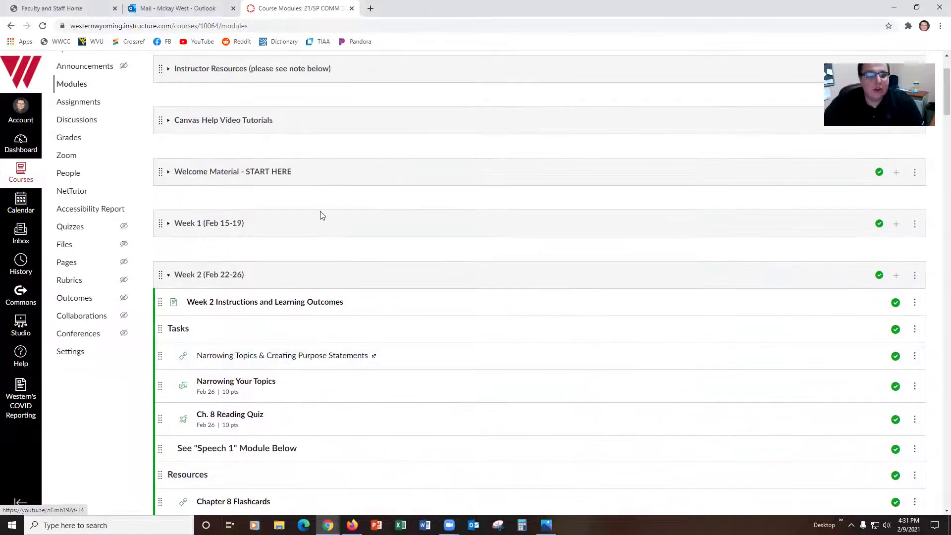
{"action": "scroll", "coordinate": [319, 215], "scroll_direction": "down", "scroll_amount": 3}
{"action": "left_click", "coordinate": [169, 242]}
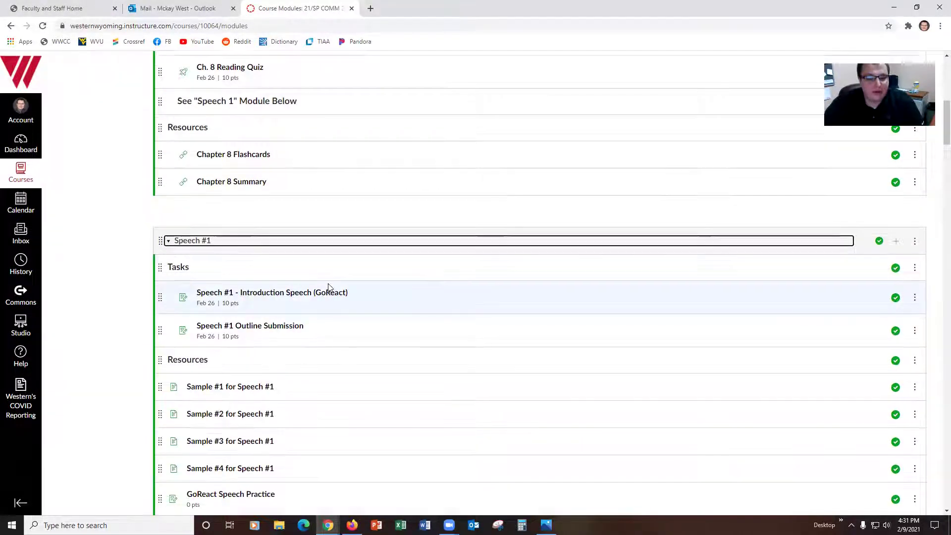
{"action": "scroll", "coordinate": [330, 287], "scroll_direction": "down", "scroll_amount": 1}
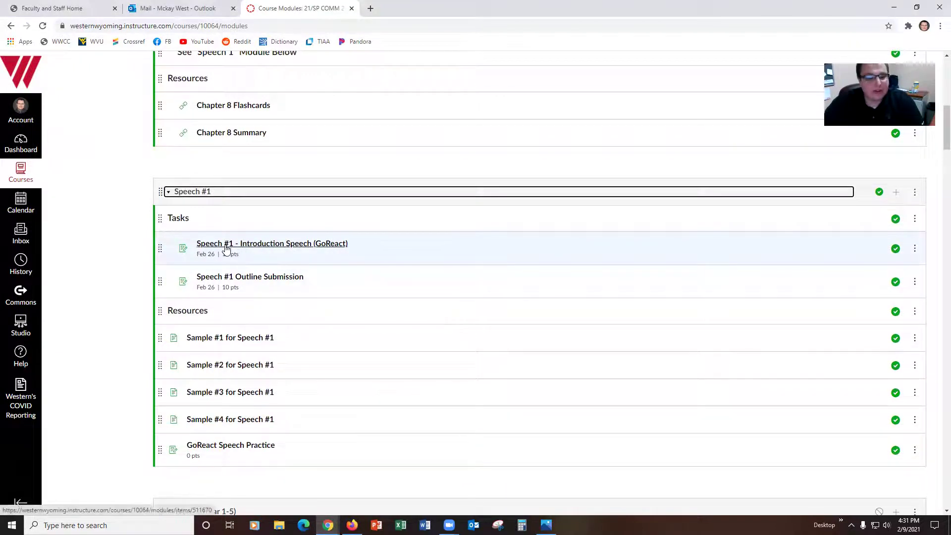
{"action": "right_click", "coordinate": [309, 246]}
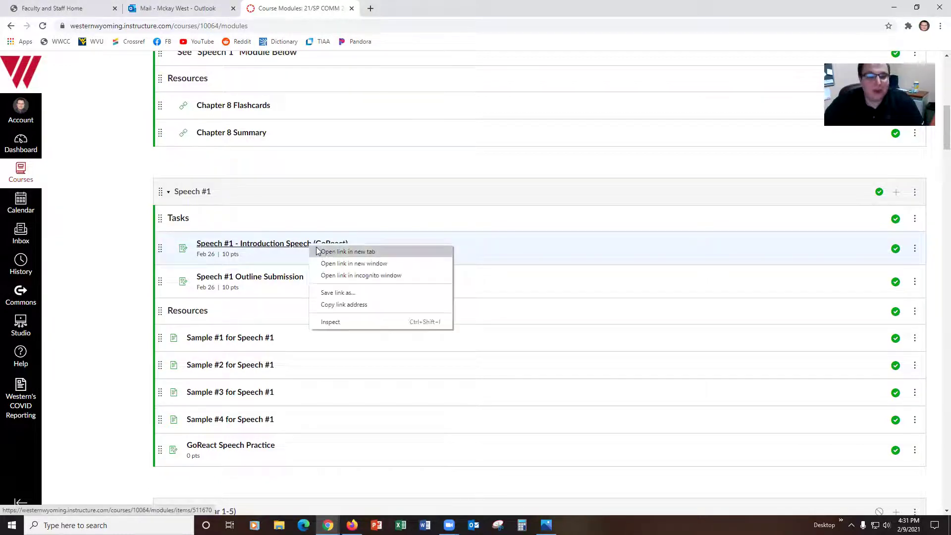
Open Speech #1 - Introduction Speech in a new tab and load it in GoReact
{"action": "left_click", "coordinate": [336, 253]}
{"action": "left_click", "coordinate": [425, 14]}
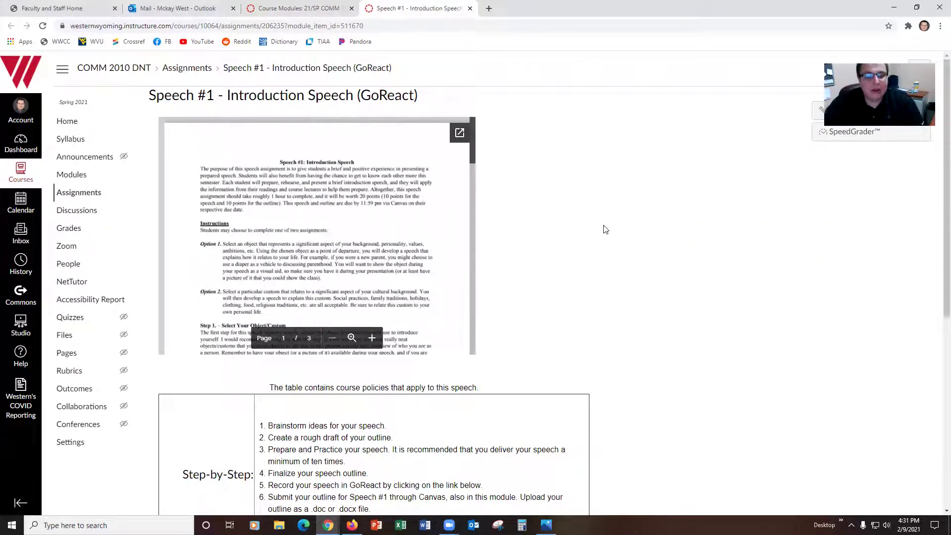
{"action": "scroll", "coordinate": [605, 230], "scroll_direction": "down", "scroll_amount": 7}
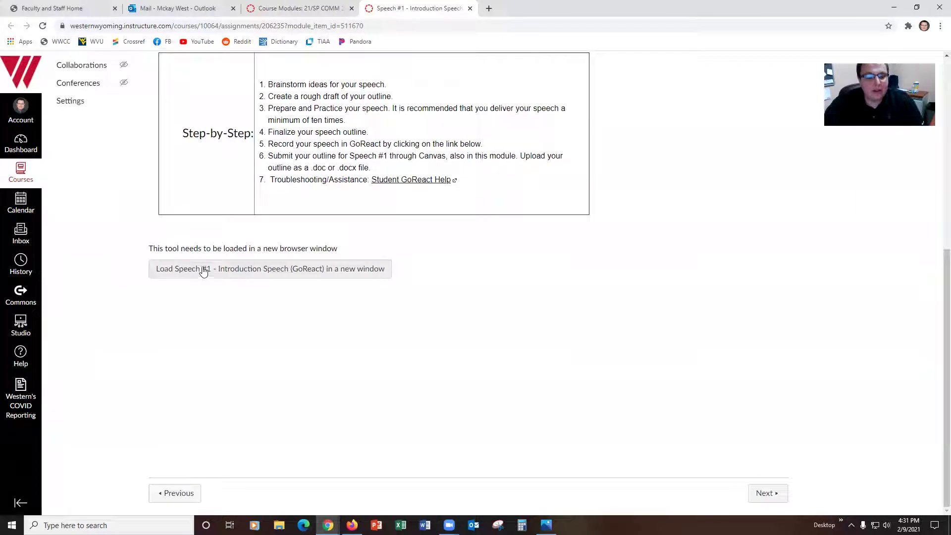
{"action": "left_click", "coordinate": [214, 272]}
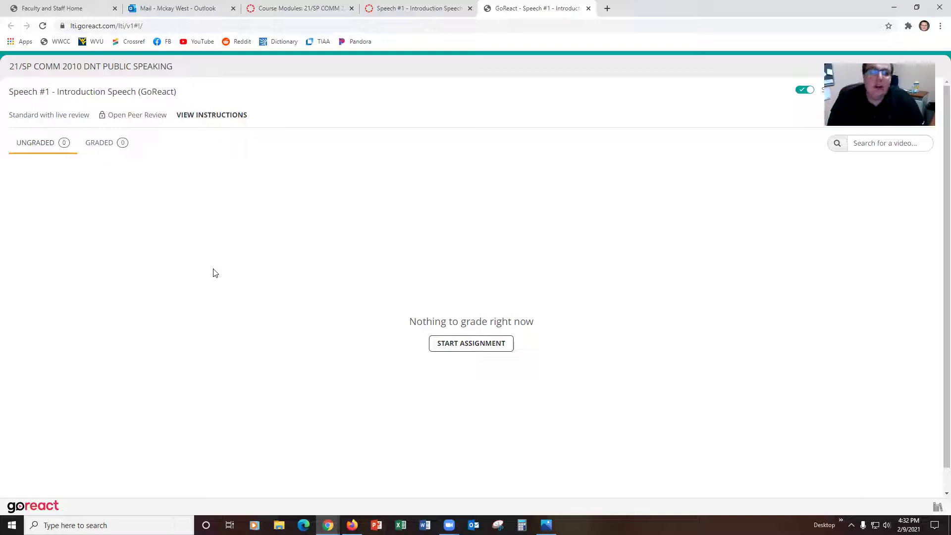
Preview the start-assignment form, cancel it, and bring up the GoReact Customer Support screenshot in Photos
{"action": "left_click", "coordinate": [472, 341]}
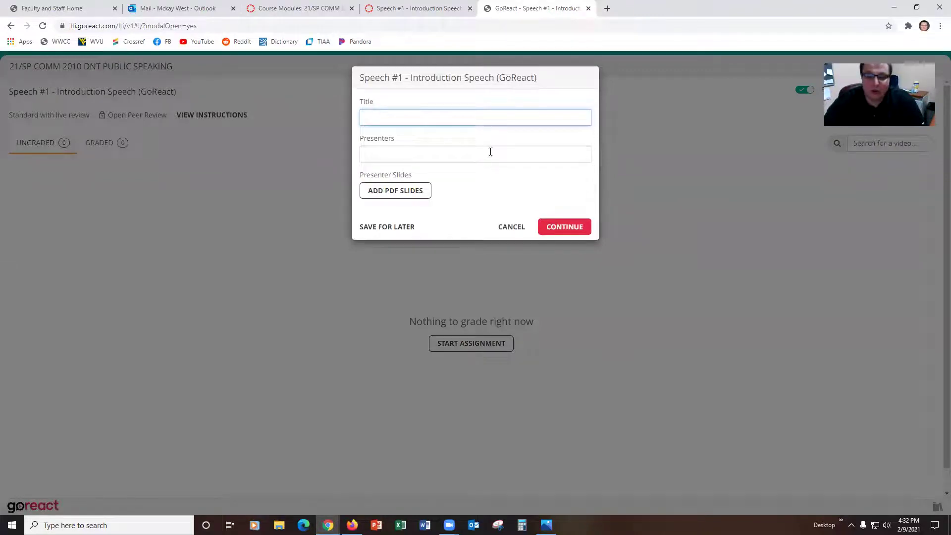
{"action": "left_click", "coordinate": [510, 227]}
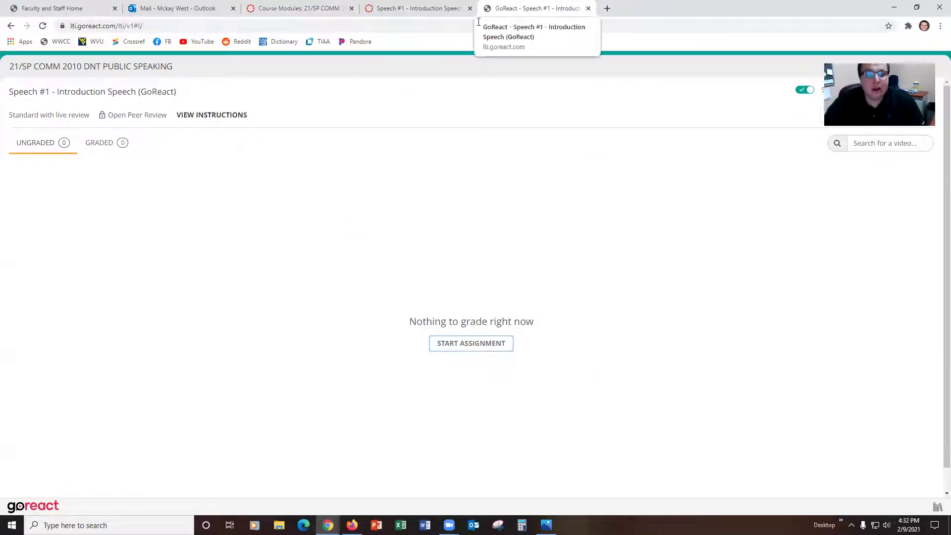
{"action": "left_click", "coordinate": [547, 524]}
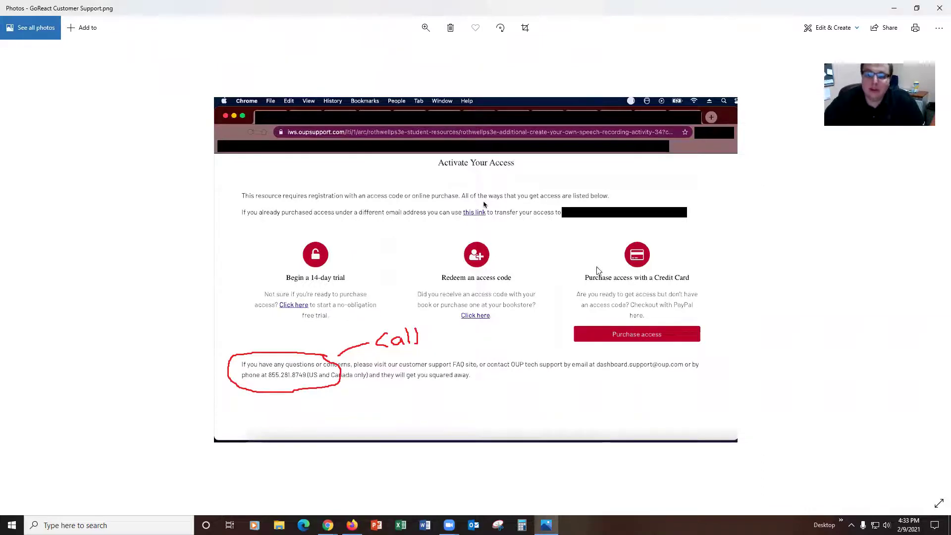
Close the GoReact Customer Support.png screenshot in Photos
{"action": "left_click", "coordinate": [938, 10]}
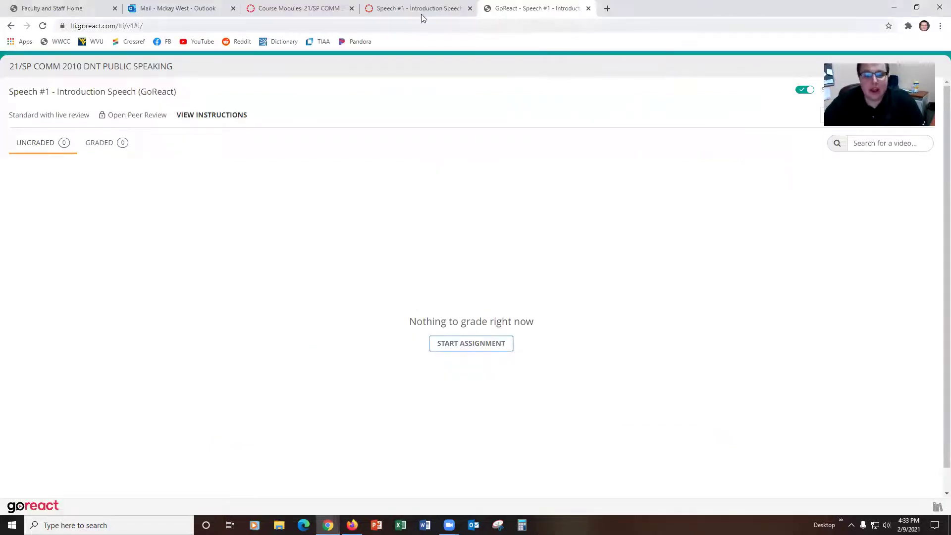
From the Canvas modules page, open GoReact Speech Practice in a new tab and view it
{"action": "left_click", "coordinate": [329, 9]}
{"action": "scroll", "coordinate": [364, 191], "scroll_direction": "down", "scroll_amount": 1}
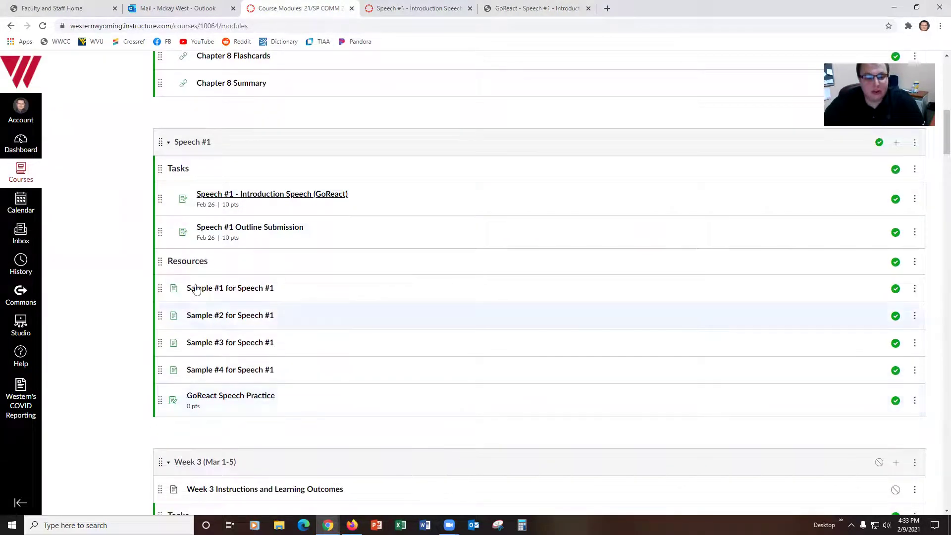
{"action": "right_click", "coordinate": [239, 400]}
{"action": "left_click", "coordinate": [276, 406]}
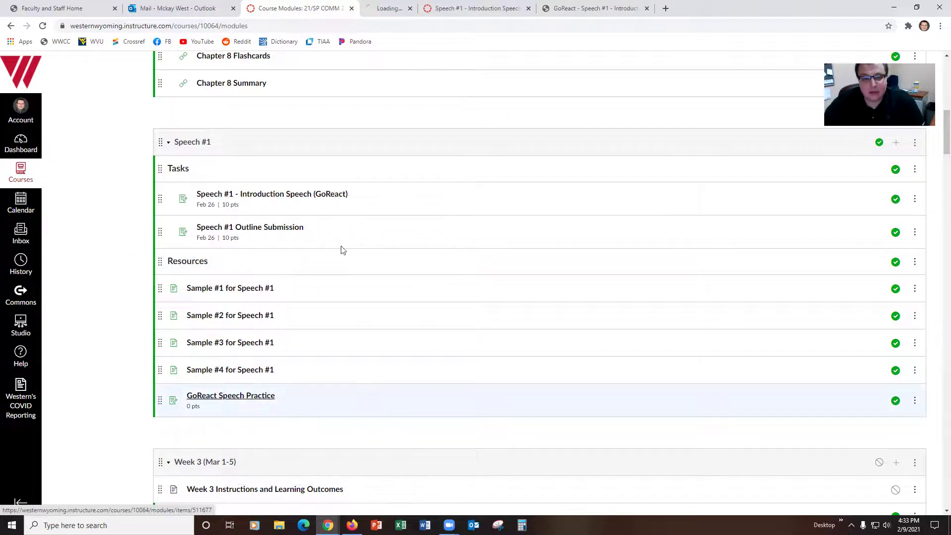
{"action": "left_click", "coordinate": [419, 14]}
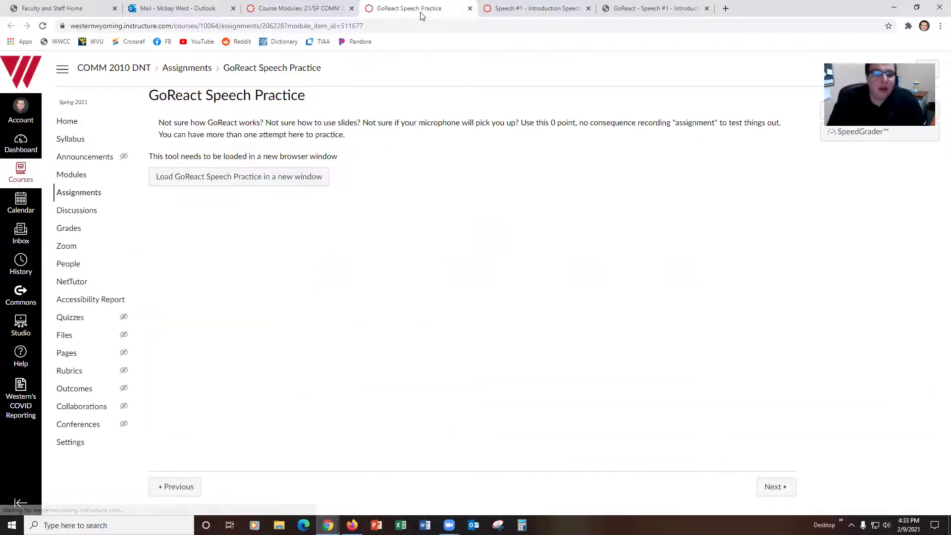
Load GoReact Speech Practice in a new window and cancel its START ASSIGNMENT dialog
{"action": "left_click", "coordinate": [241, 179]}
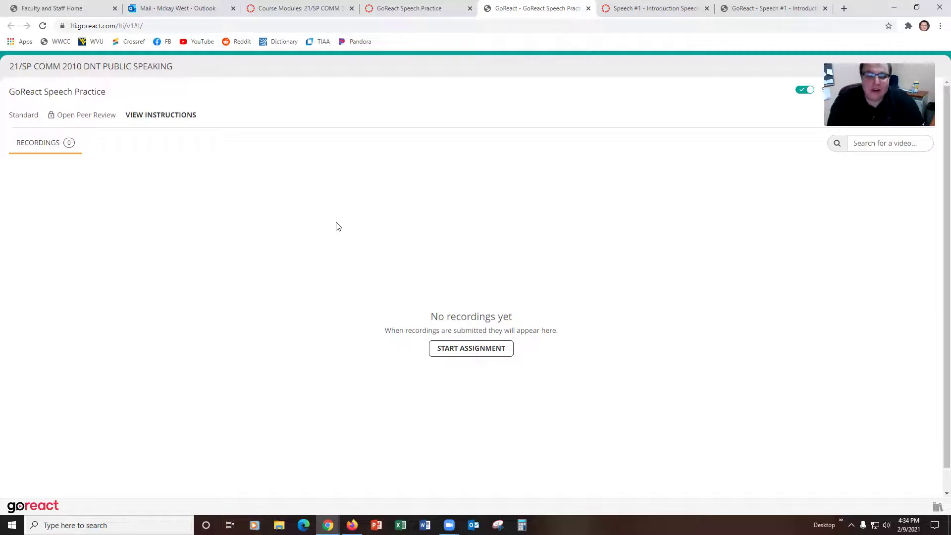
{"action": "left_click", "coordinate": [448, 352]}
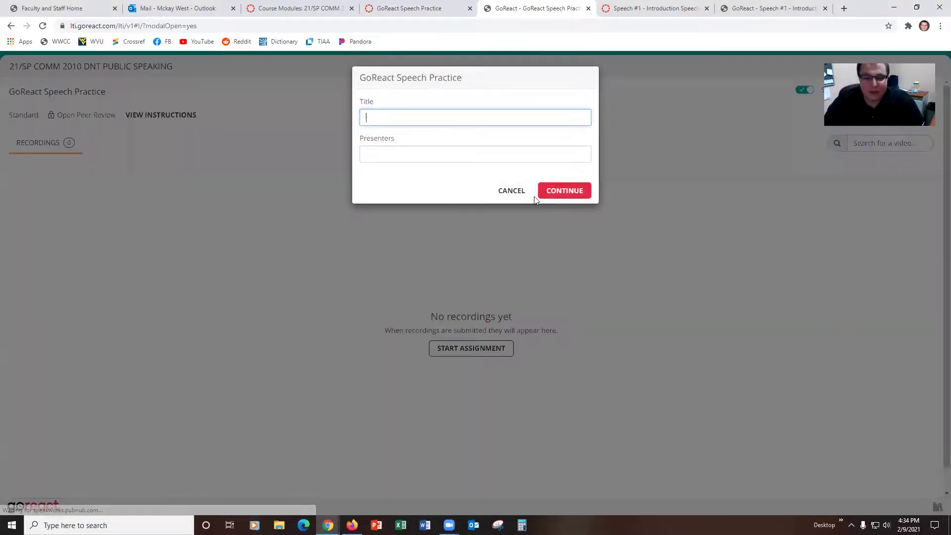
{"action": "left_click", "coordinate": [514, 191]}
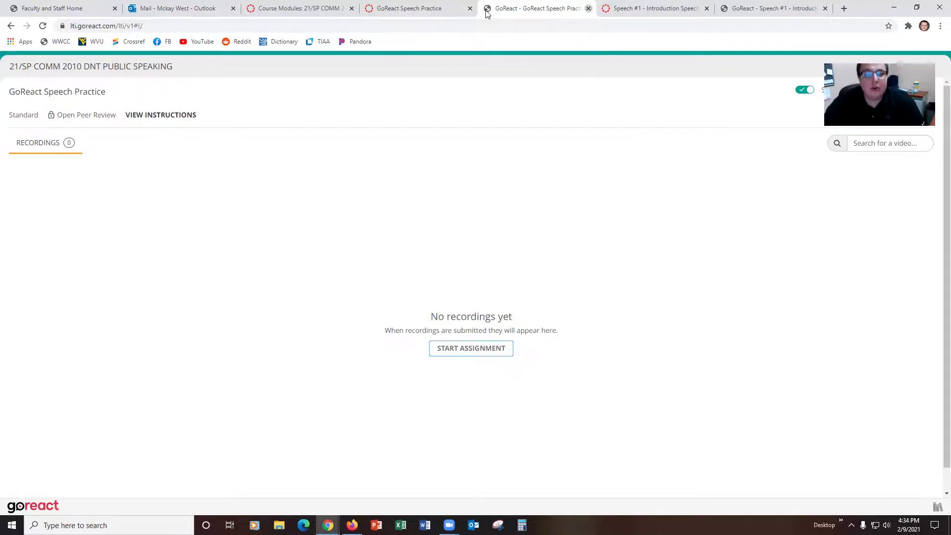
Close the GoReact practice tabs and the old Speech #1 tab, returning to Modules
{"action": "left_click", "coordinate": [589, 8]}
{"action": "left_click", "coordinate": [348, 5]}
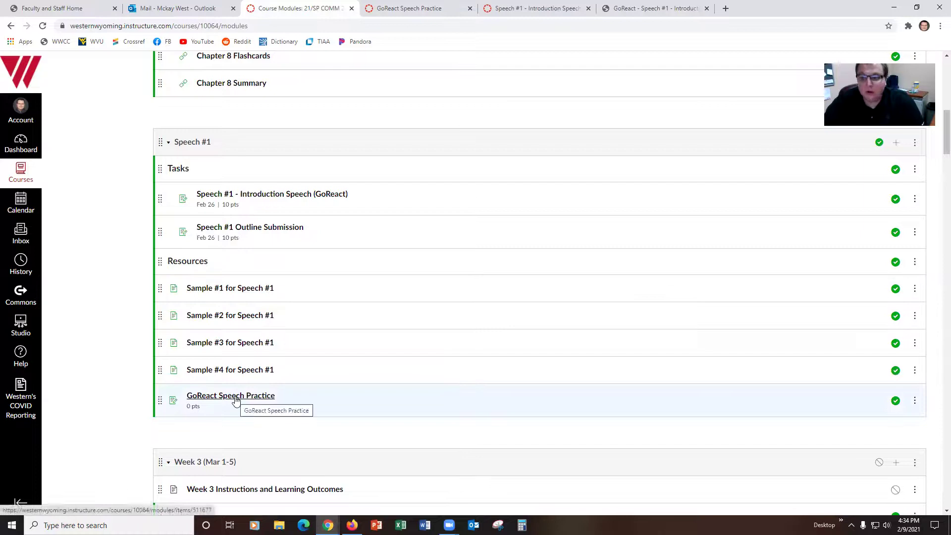
{"action": "left_click", "coordinate": [524, 9]}
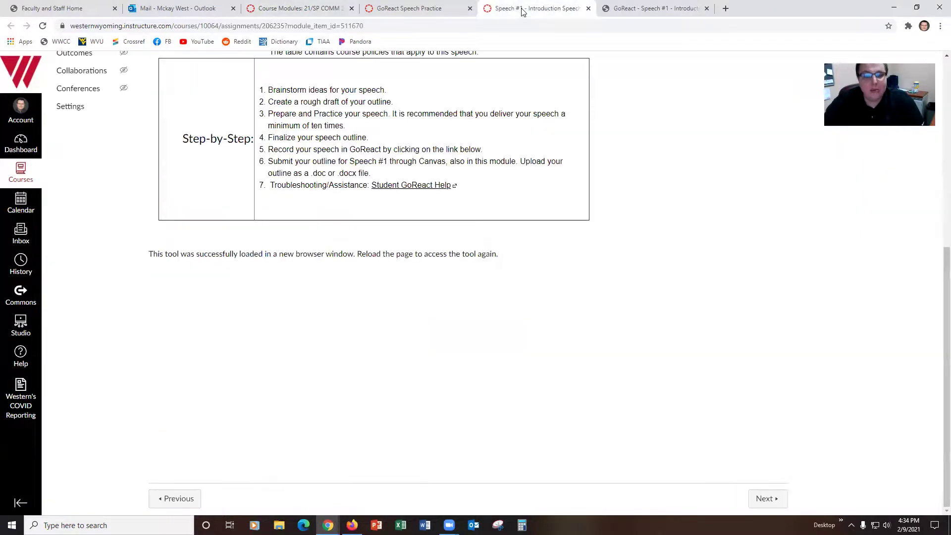
{"action": "scroll", "coordinate": [436, 57], "scroll_direction": "up", "scroll_amount": 4}
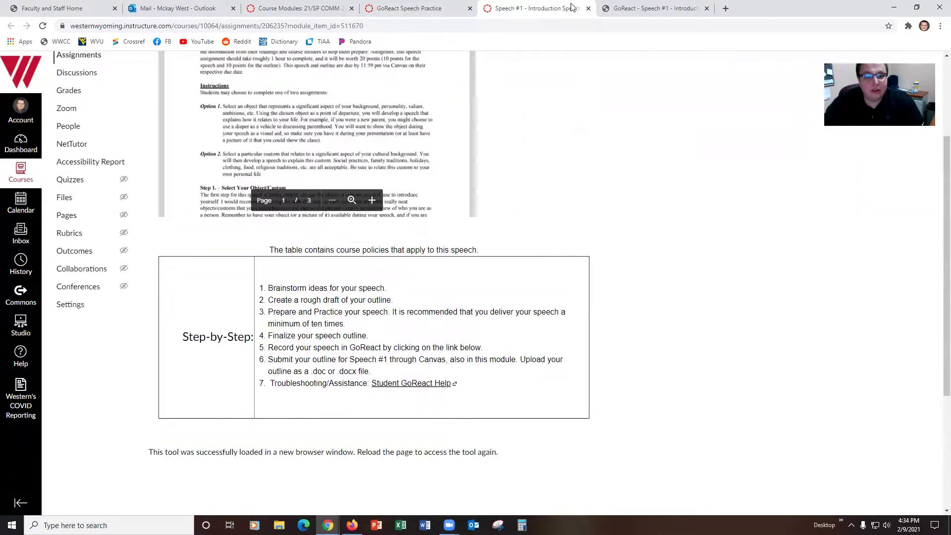
{"action": "left_click", "coordinate": [589, 8]}
{"action": "left_click", "coordinate": [446, 9]}
{"action": "left_click", "coordinate": [471, 9]}
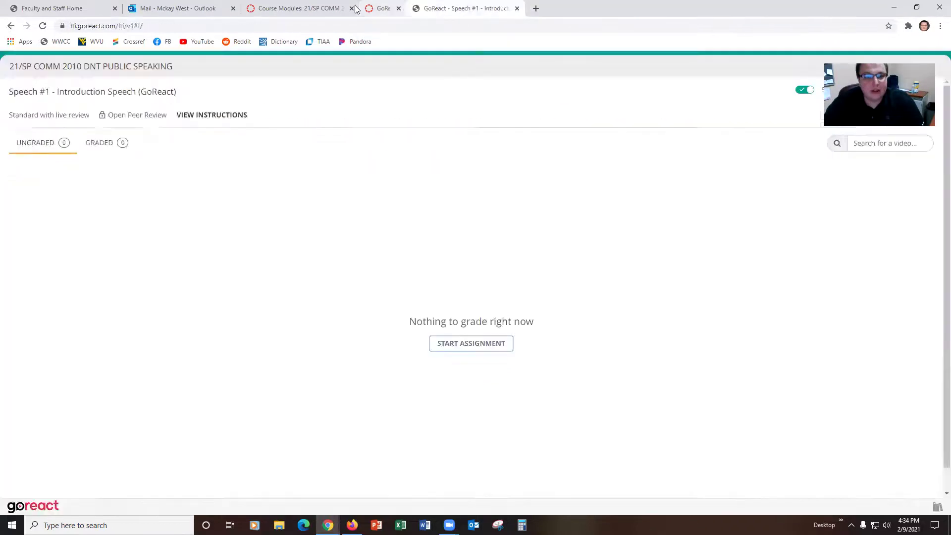
{"action": "left_click", "coordinate": [307, 9]}
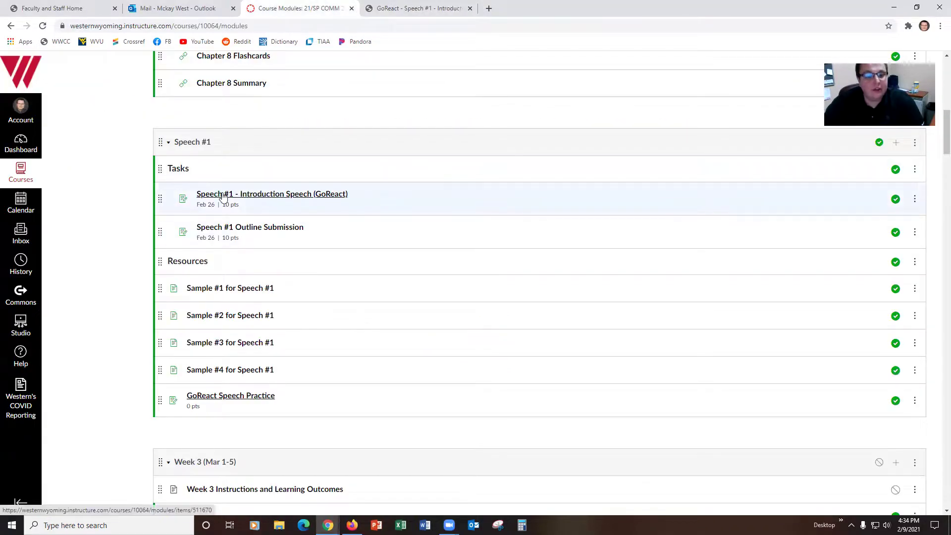
Open Speech #1 - Introduction Speech from Modules and load it in GoReact
{"action": "left_click", "coordinate": [242, 195]}
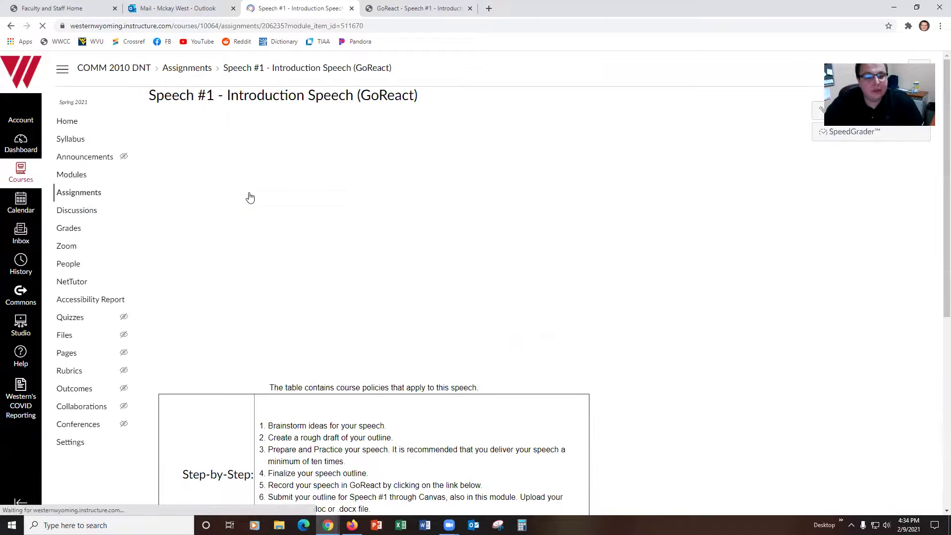
{"action": "scroll", "coordinate": [248, 198], "scroll_direction": "down", "scroll_amount": 5}
{"action": "left_click", "coordinate": [325, 365]}
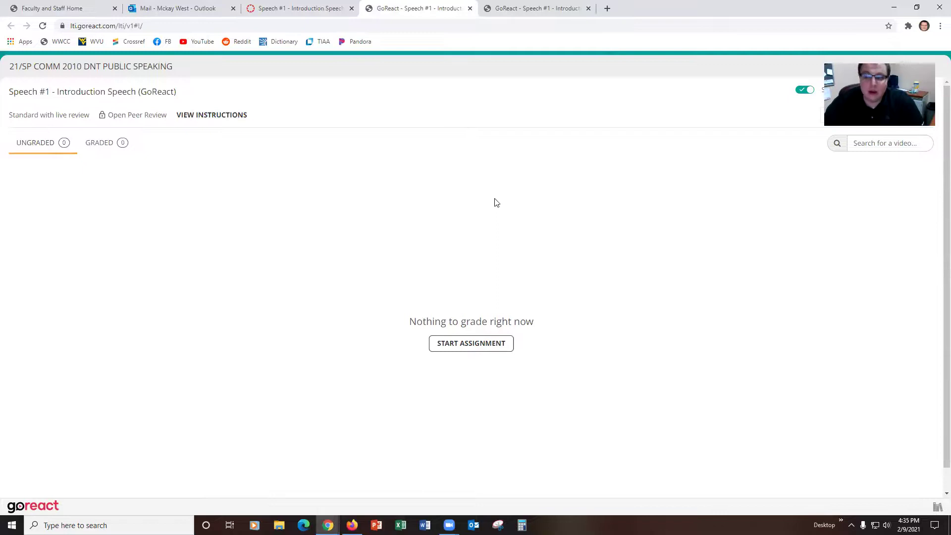
{"action": "left_click", "coordinate": [484, 343]}
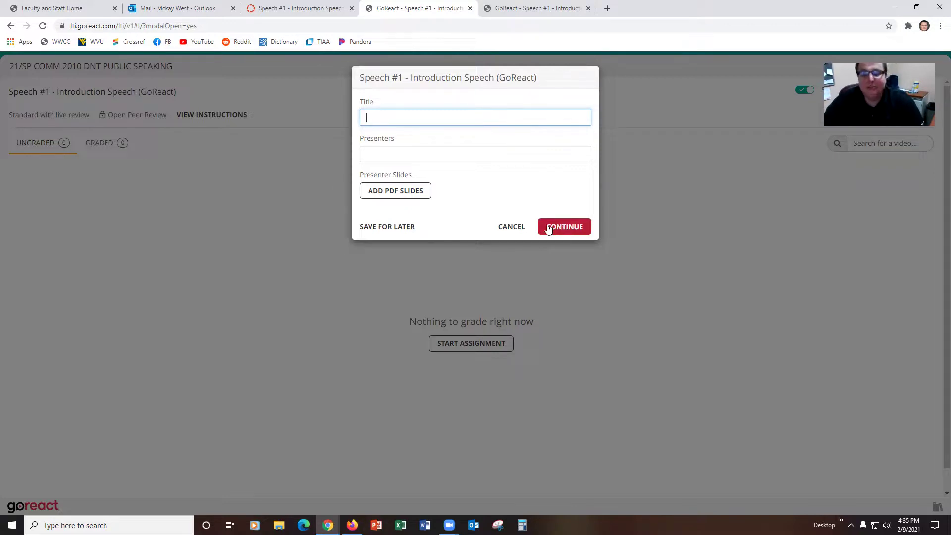
{"action": "left_click", "coordinate": [516, 231]}
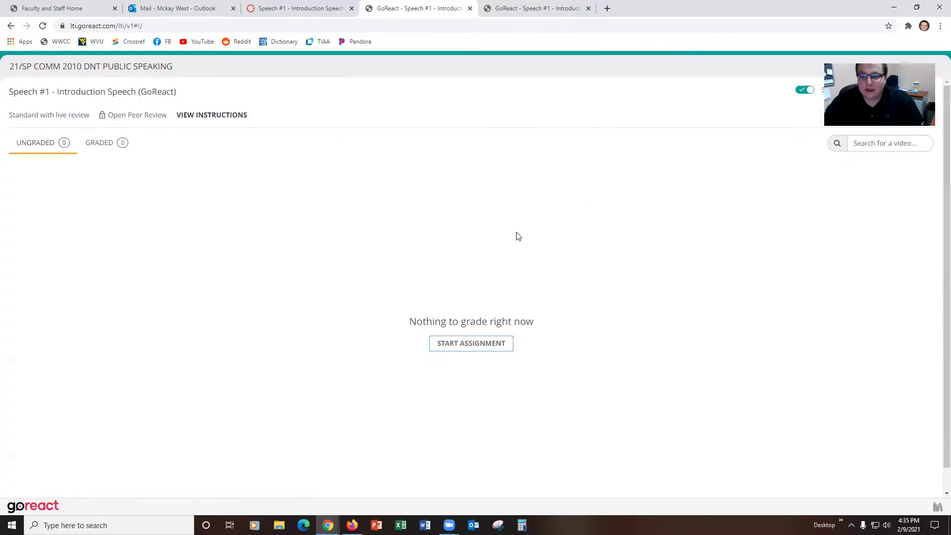
Switch to the Canvas Speech #1 tab and go back to the course Modules list
{"action": "left_click", "coordinate": [329, 8]}
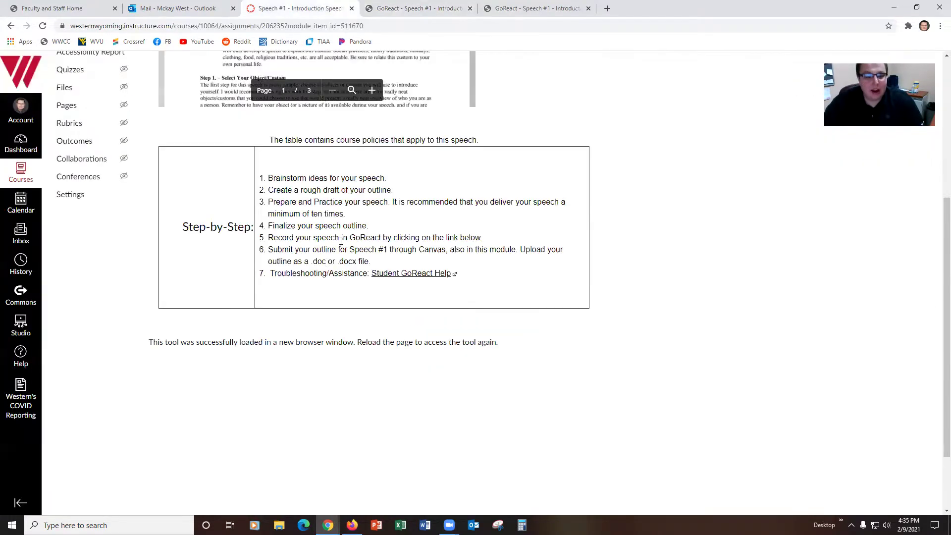
{"action": "left_click", "coordinate": [11, 26]}
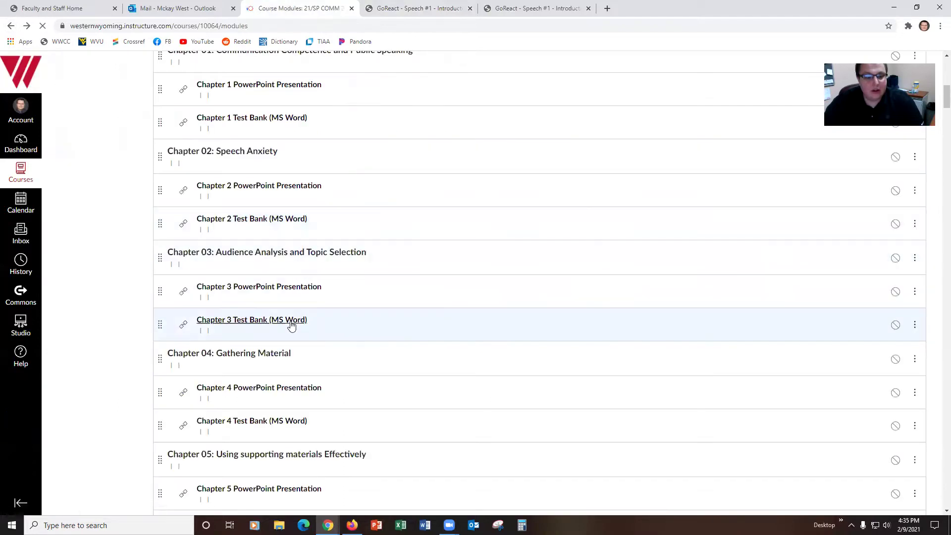